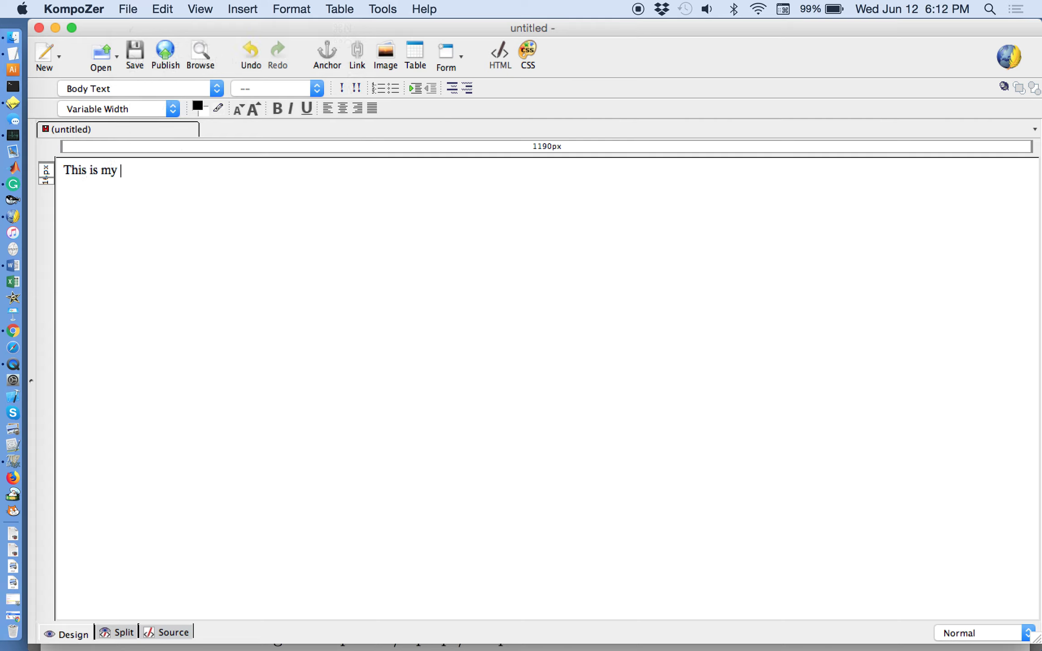
pyautogui.write('first webpage')
pyautogui.write('.')
# Write the intro sentence and the three numbered list items
pyautogui.press('Return')
pyautogui.write('1) Embed ')
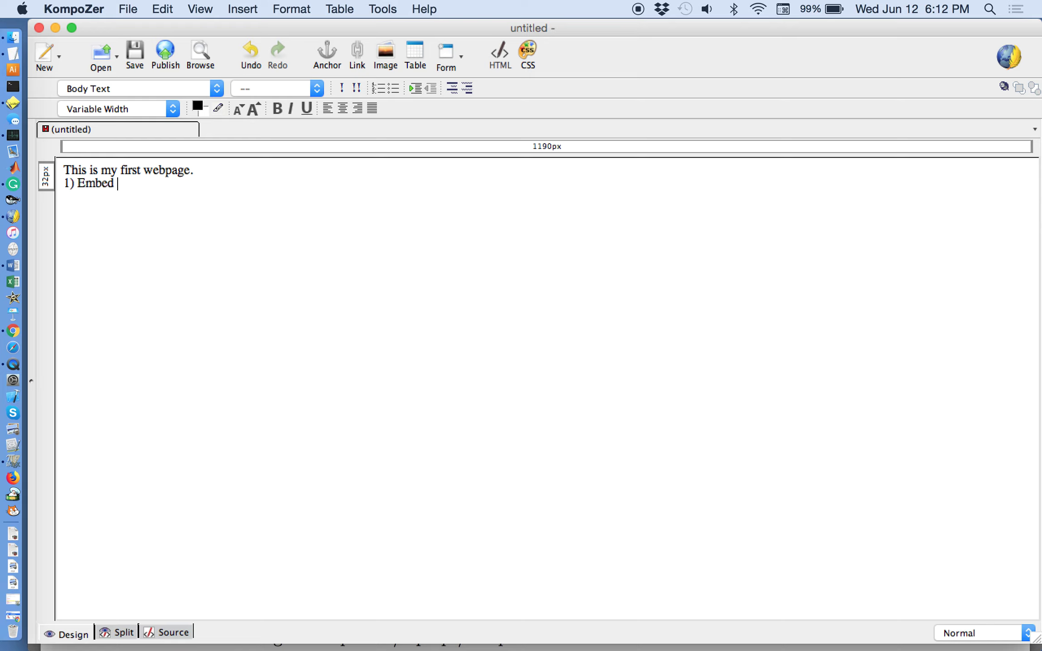
pyautogui.write('videos')
pyautogui.press('Return')
pyautogui.write('2')
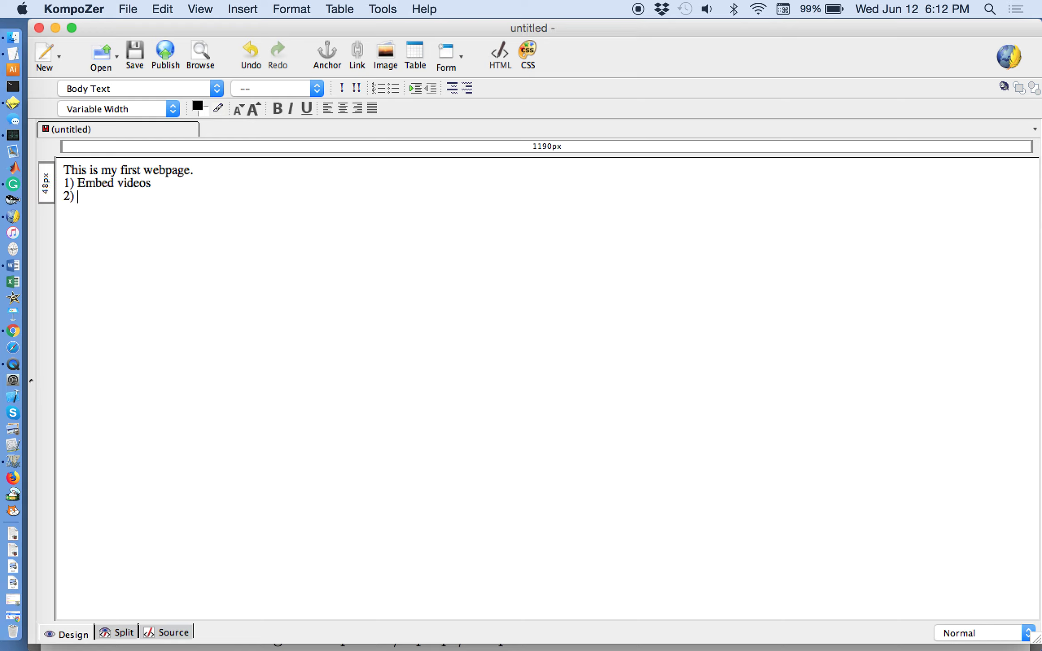
pyautogui.write('Embd')
pyautogui.press('BackSpace')
pyautogui.press('BackSpace')
pyautogui.press('BackSpace')
pyautogui.write('mbed scratch')
pyautogui.write(' project')
pyautogui.press('Return')
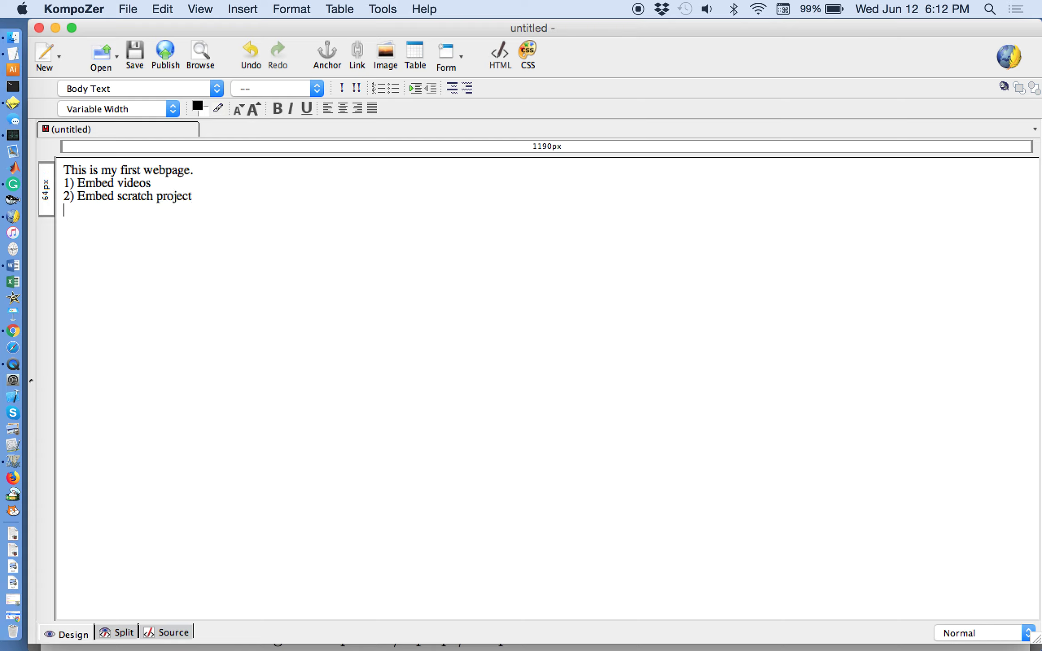
pyautogui.write('3')
pyautogui.write('Uploa')
pyautogui.write('d and vid')
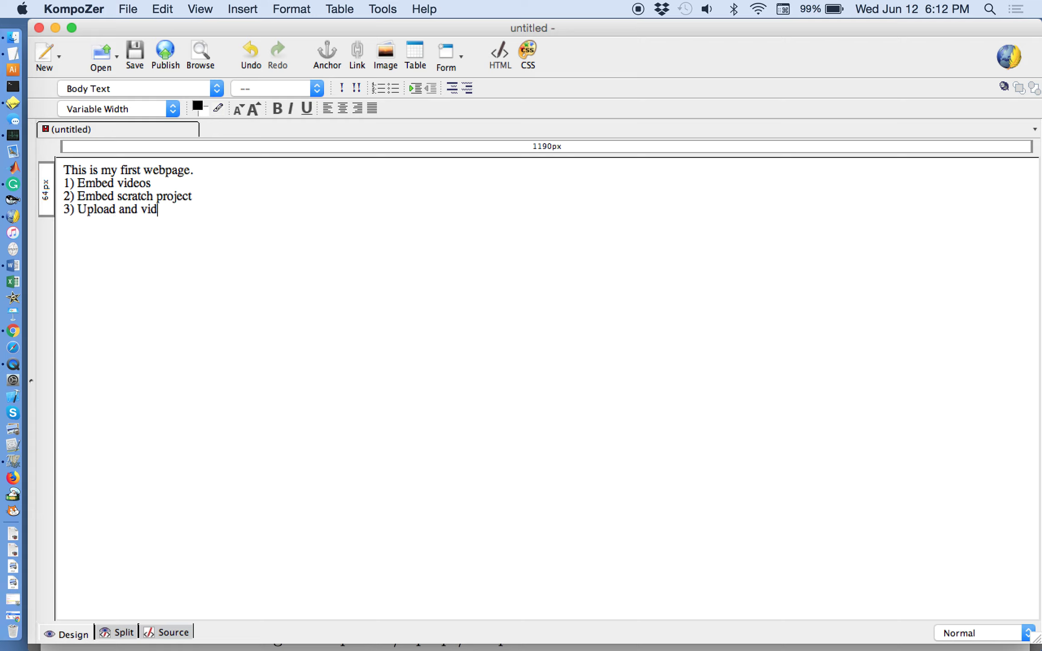
pyautogui.write('ew on gi')
pyautogui.write('hu')
pyautogui.write('b.com')
# Enlarge all the page text, add blank lines below the list, and start saving
pyautogui.hotkey('shift', 'Up')
pyautogui.hotkey('shift', 'Up')
pyautogui.hotkey('shift', 'Up')
pyautogui.hotkey('shift', 'Up')
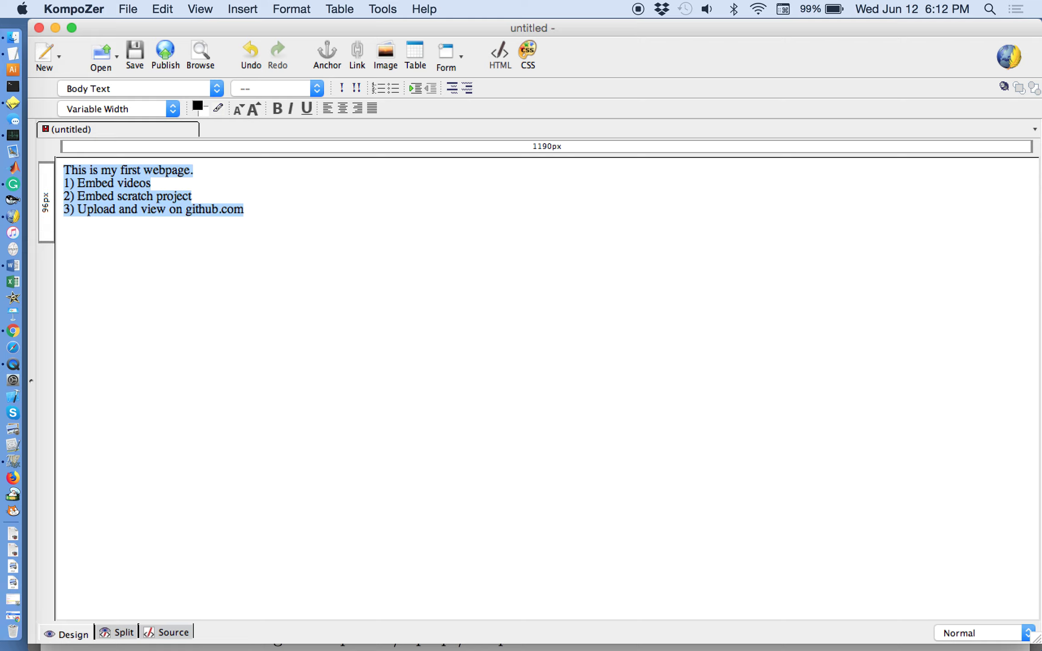
pyautogui.click(253, 108)
pyautogui.click(253, 109)
pyautogui.press('Right')
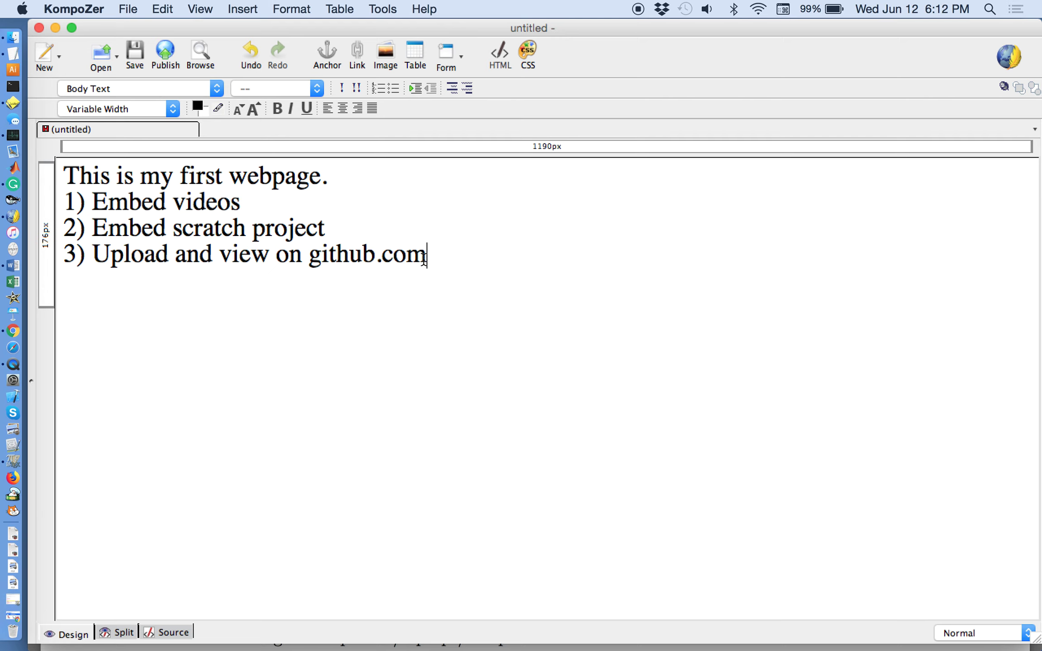
pyautogui.press('Return')
pyautogui.press('Return')
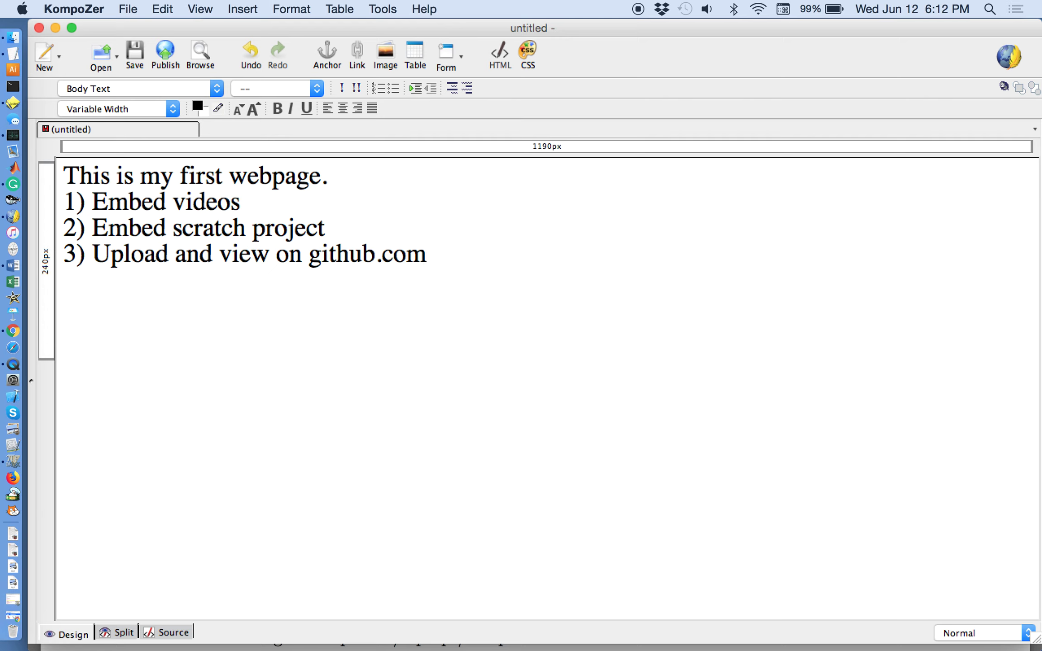
pyautogui.click(134, 54)
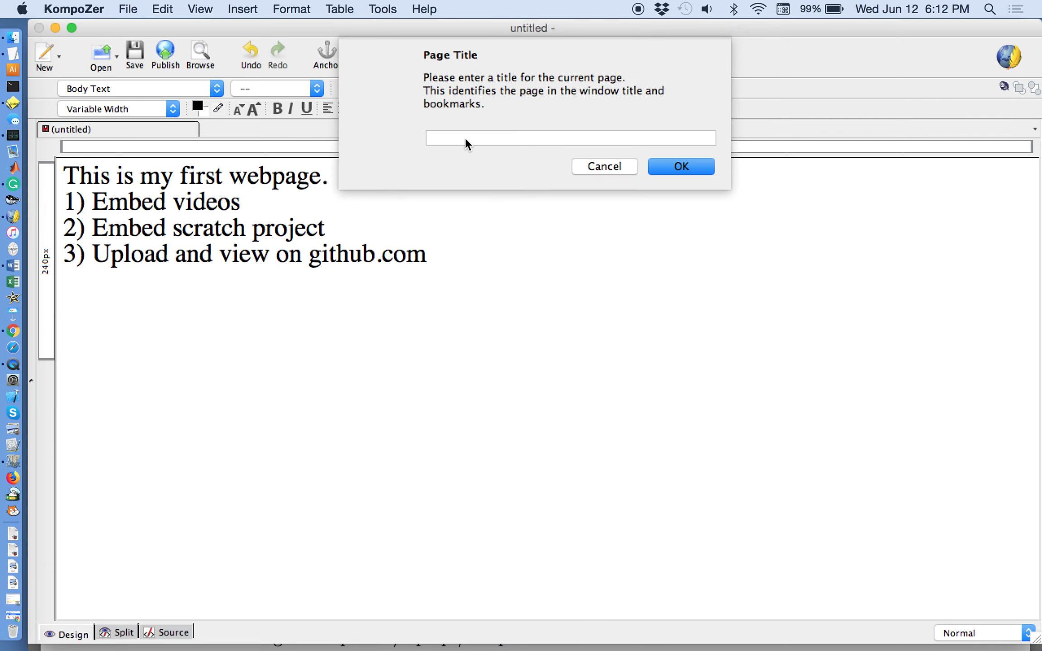
pyautogui.write('test')
# Save the page titled 'test' as test.html in the courseware_web folder
pyautogui.press('Return')
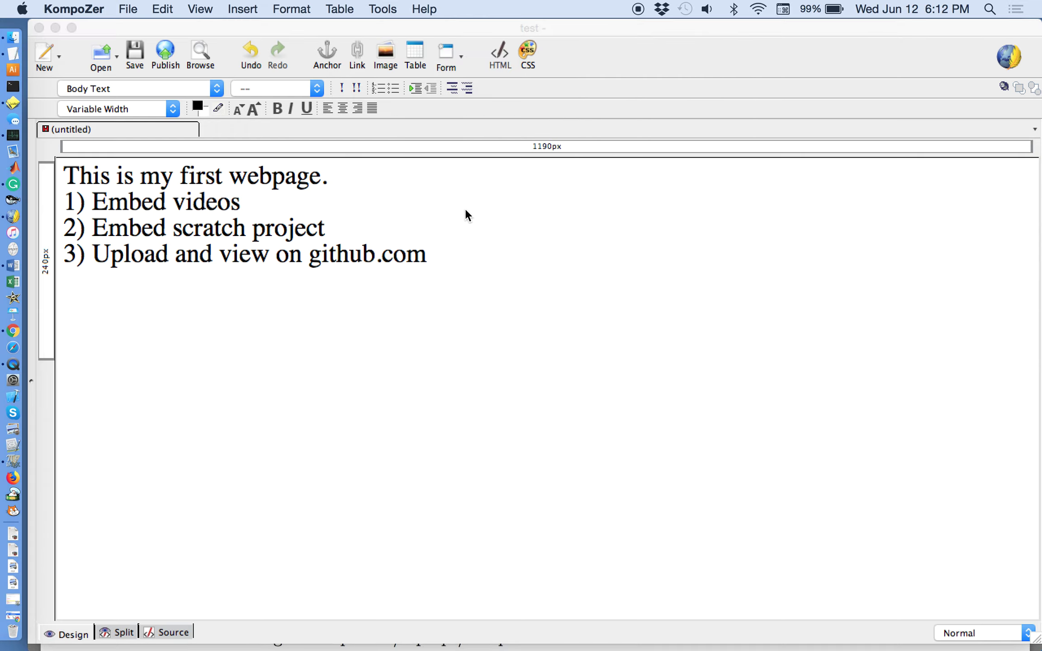
pyautogui.click(325, 213)
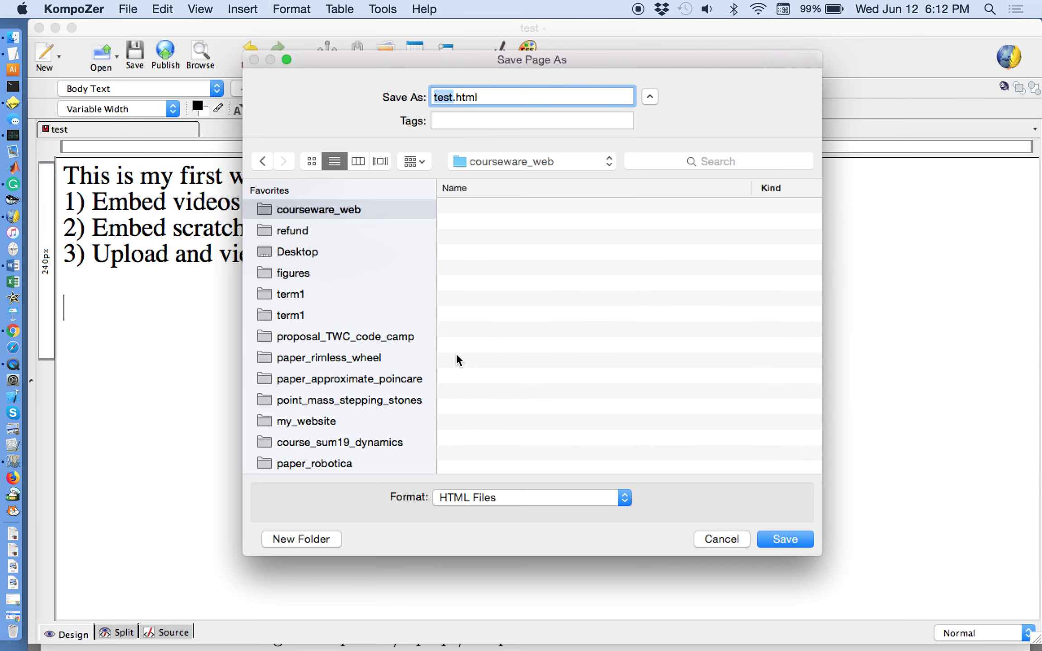
pyautogui.click(766, 537)
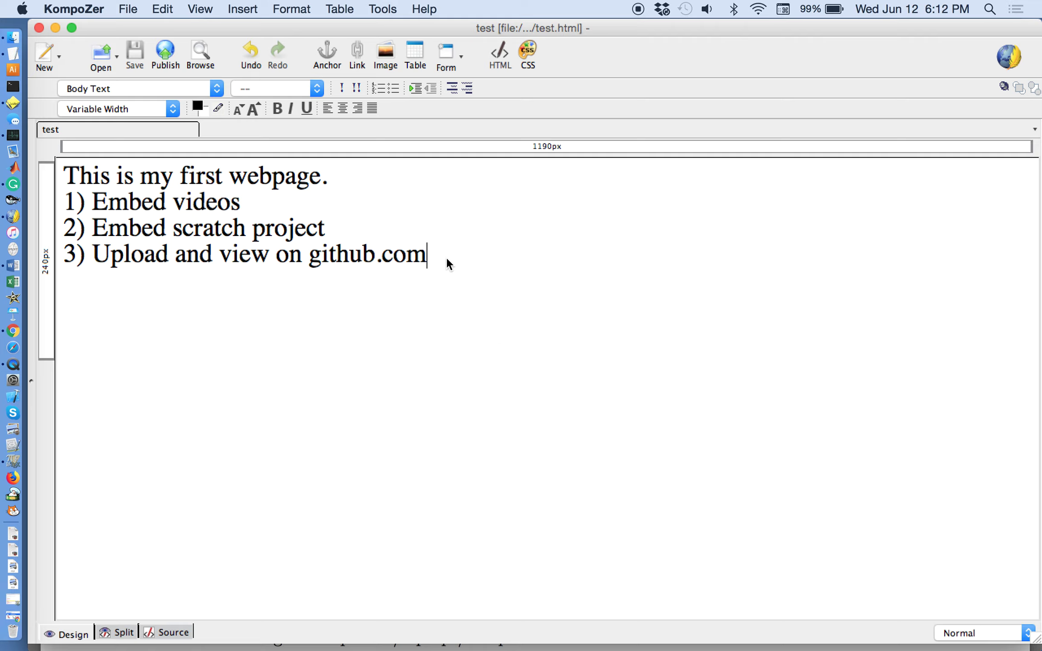
# Insert blank lines under the Embed videos item, resave, and switch to Chrome
pyautogui.press('Return')
pyautogui.press('Return')
pyautogui.write('1')
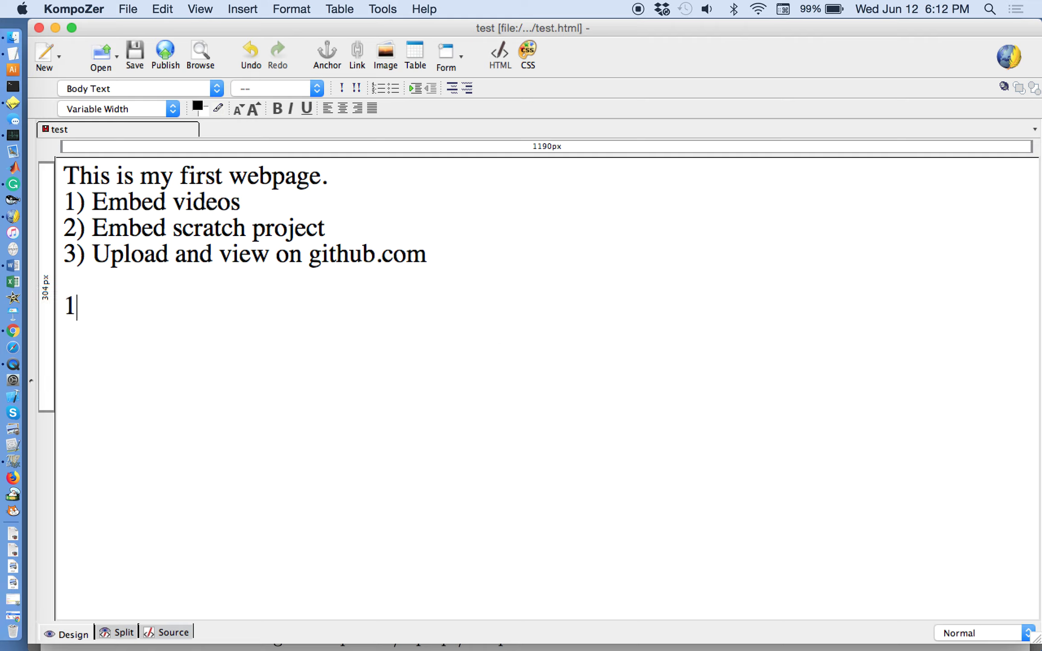
pyautogui.write(') Embed vi')
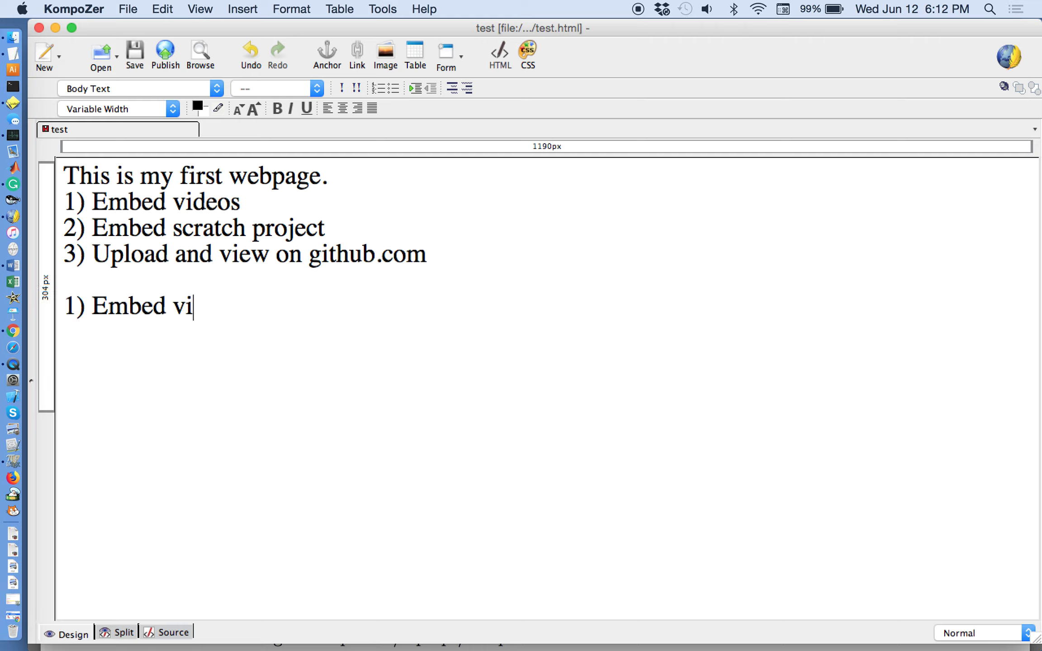
pyautogui.write('deo')
pyautogui.press('BackSpace')
pyautogui.press('BackSpace')
pyautogui.press('BackSpace')
pyautogui.press('BackSpace')
pyautogui.press('BackSpace')
pyautogui.press('BackSpace')
pyautogui.press('BackSpace')
pyautogui.press('BackSpace')
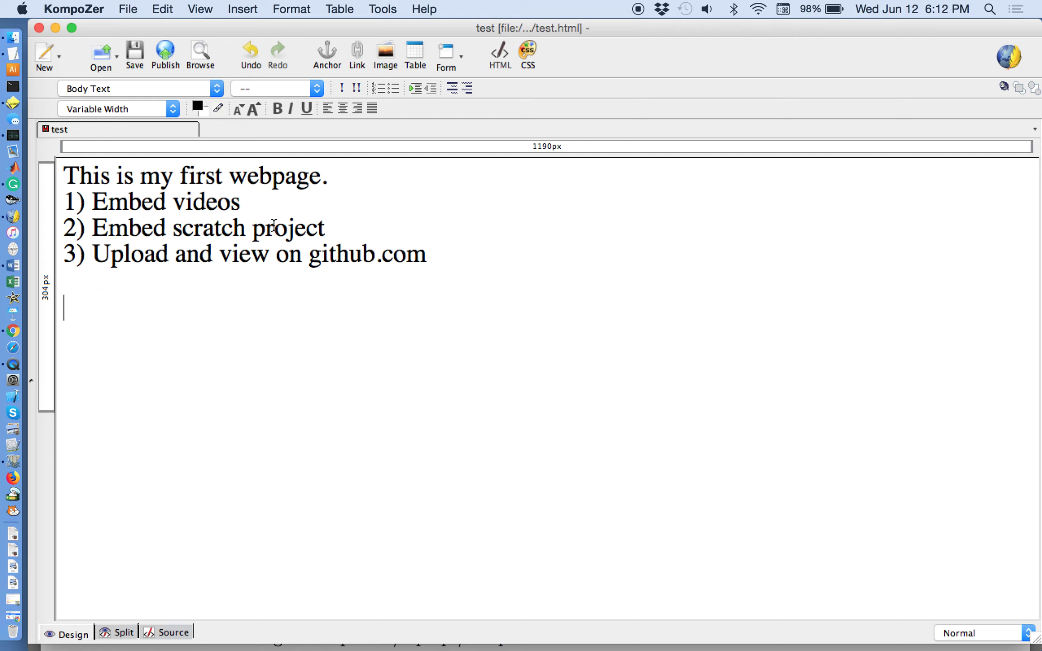
pyautogui.click(266, 204)
pyautogui.press('Return')
pyautogui.press('Return')
pyautogui.press('Up')
pyautogui.press('Return')
pyautogui.press('super+s')
pyautogui.click(14, 332)
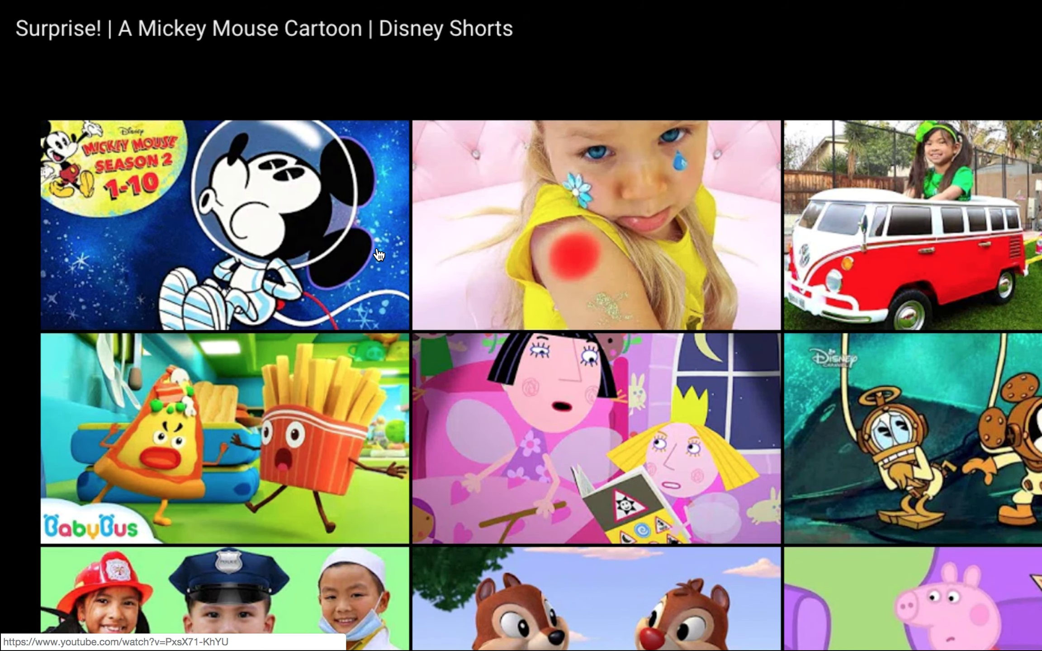
# Search YouTube for 'utsa mechatronics', pause the Fall 2018 video, and show its share options
pyautogui.press('Escape')
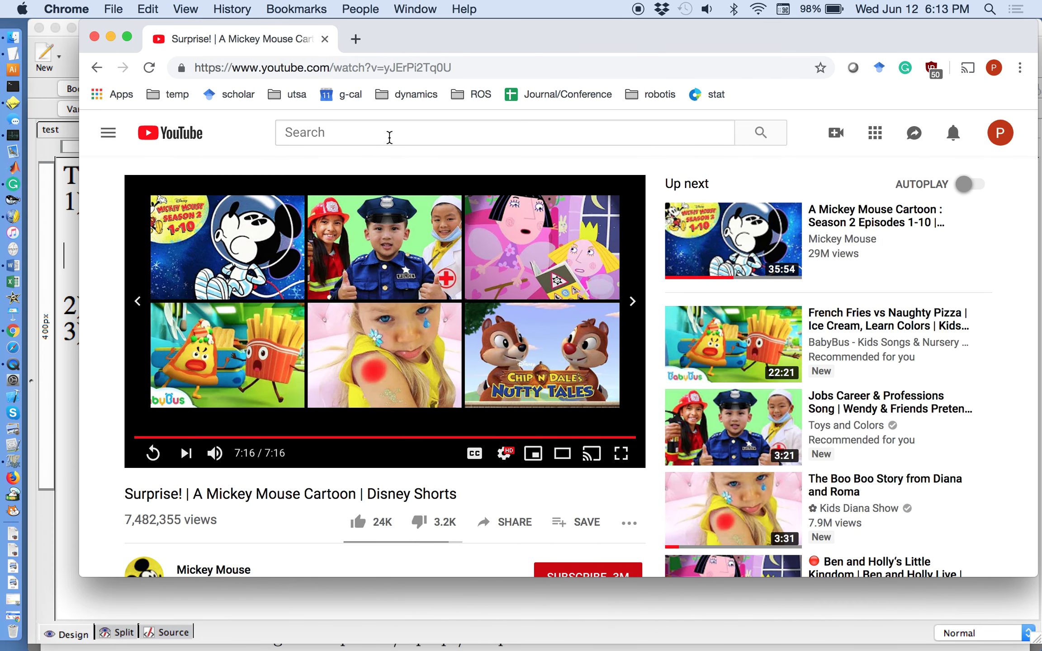
pyautogui.click(375, 135)
pyautogui.write('utsa')
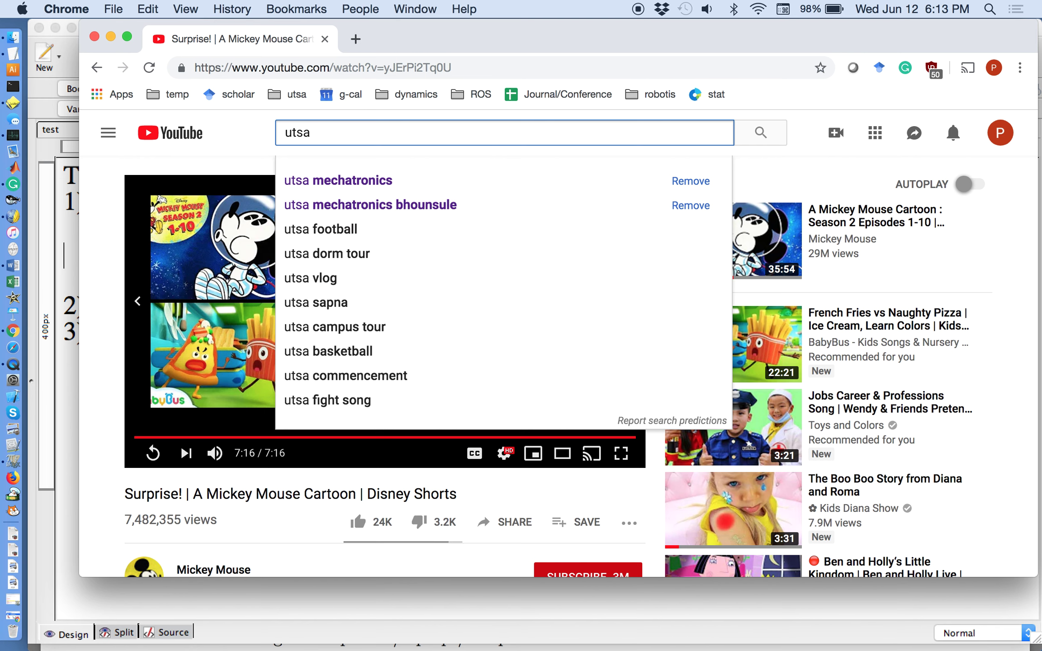
pyautogui.press('Down')
pyautogui.press('Return')
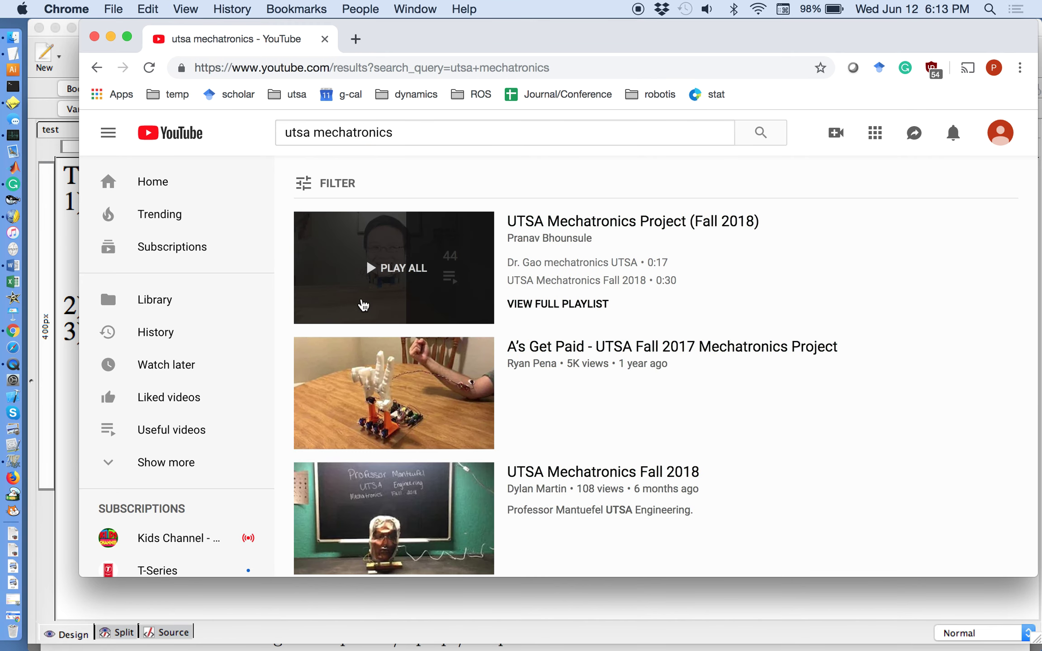
pyautogui.scroll(-4, 391, 390)
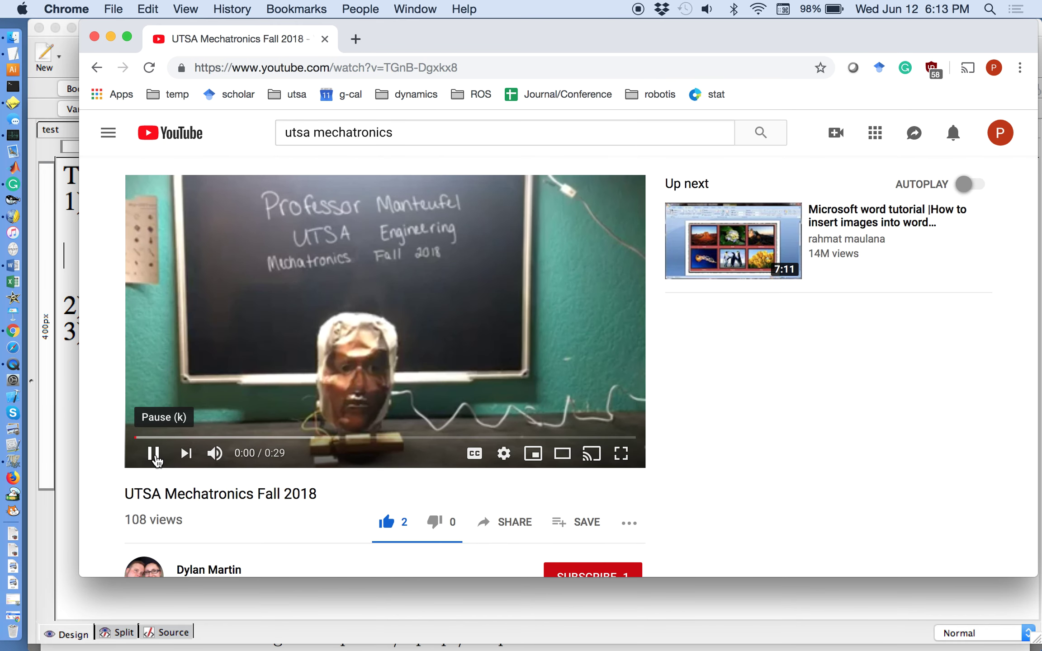
pyautogui.click(154, 455)
pyautogui.scroll(-3, 444, 453)
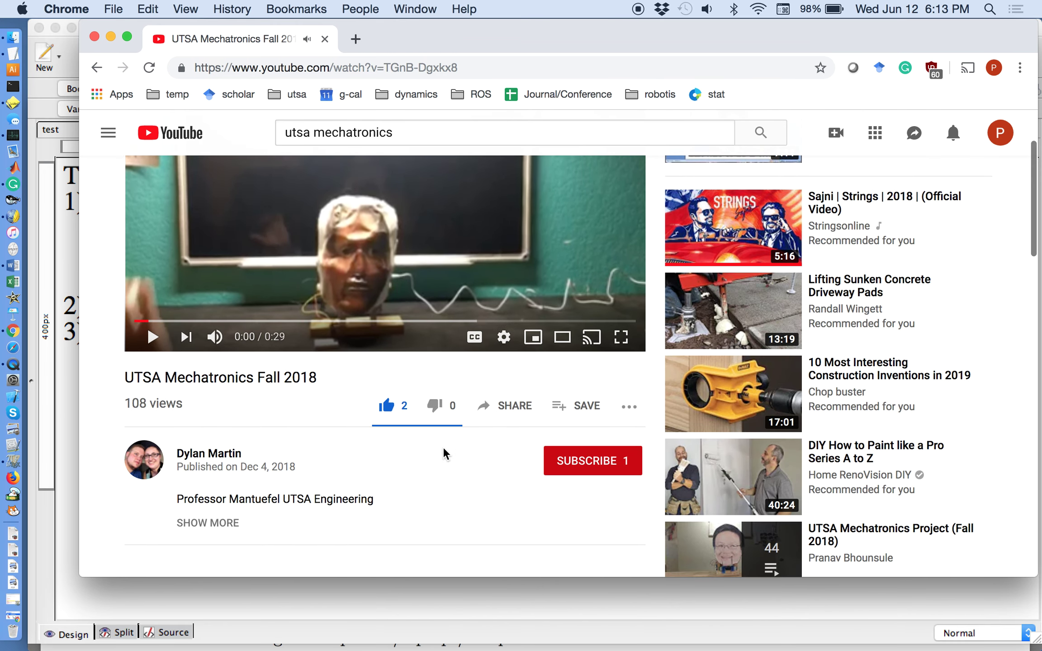
pyautogui.click(508, 408)
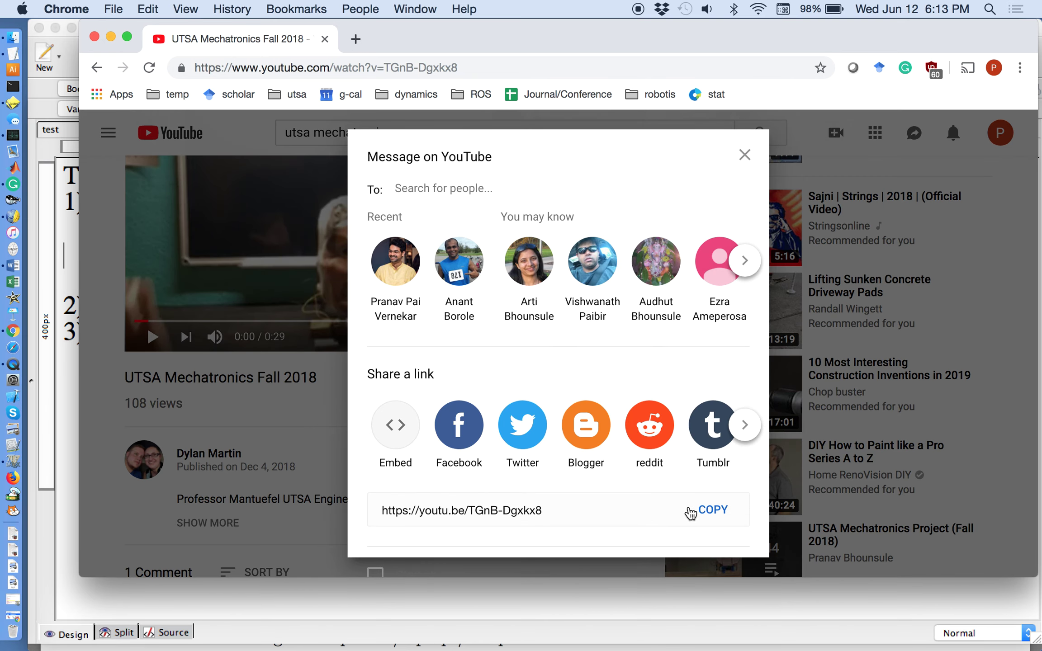
# Copy the Fall 2018 video's iframe embed code and bring KompoZer back to the front
pyautogui.click(710, 511)
pyautogui.click(396, 424)
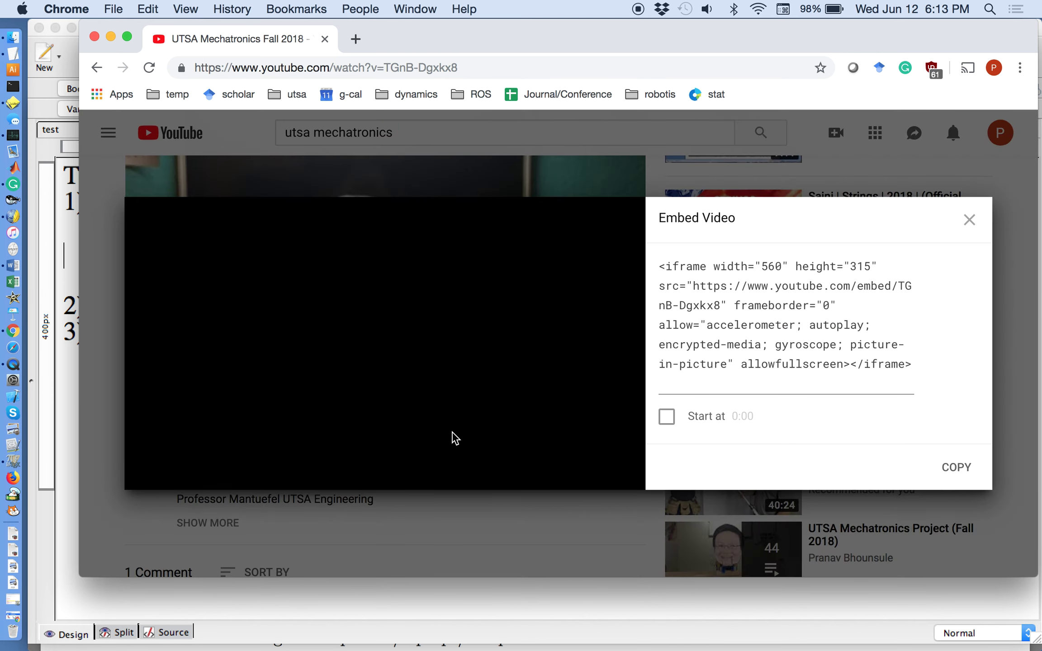
pyautogui.click(710, 303)
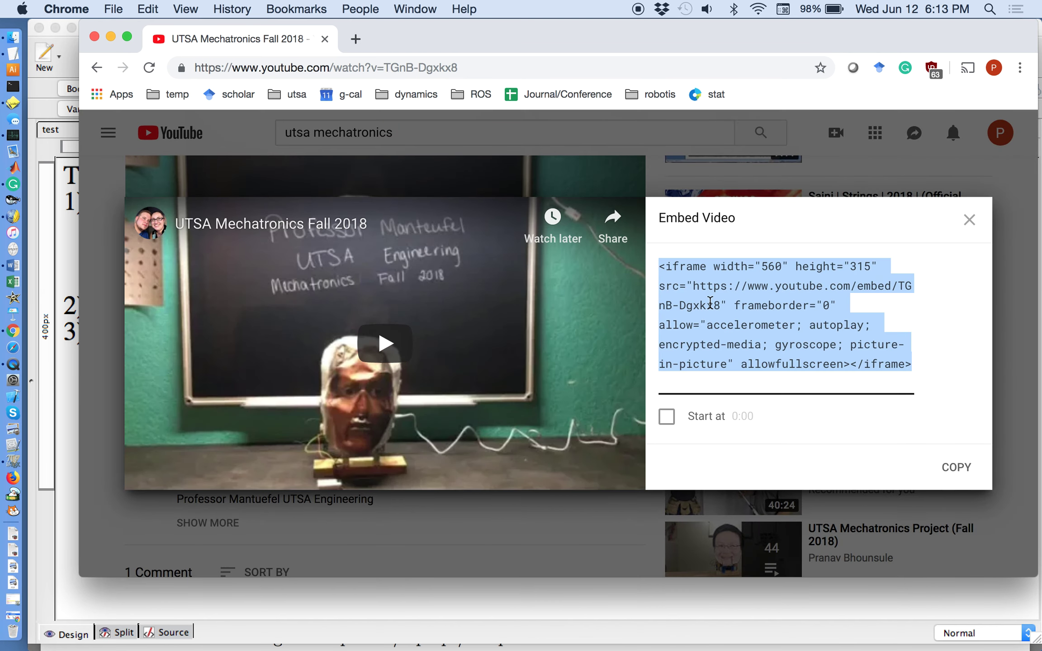
pyautogui.click(959, 468)
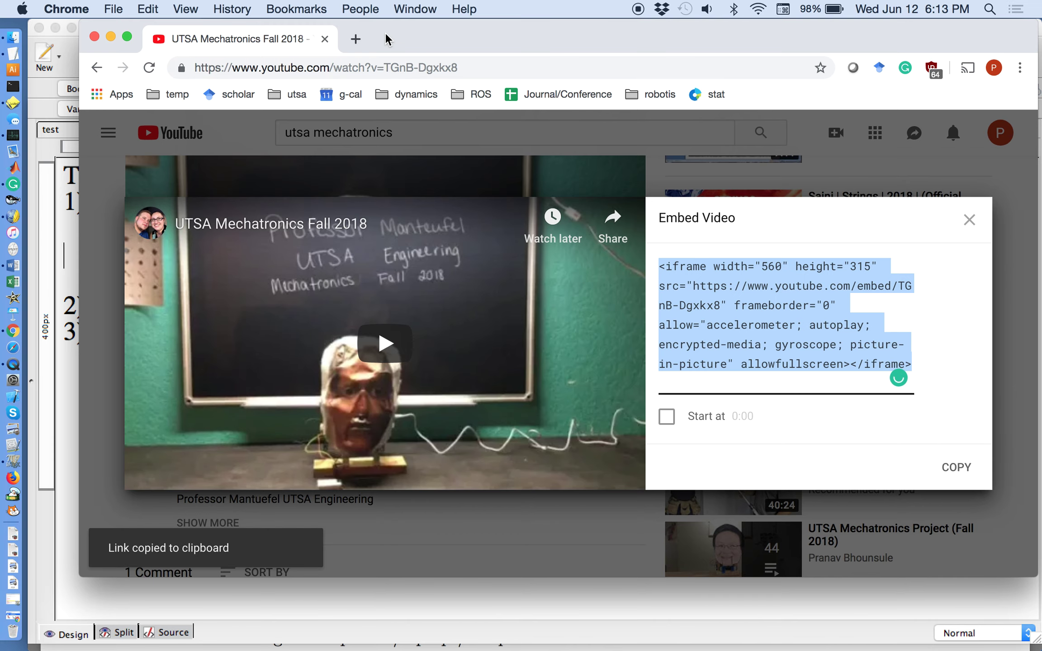
pyautogui.moveTo(387, 39); pyautogui.dragTo(529, 255)
pyautogui.click(97, 250)
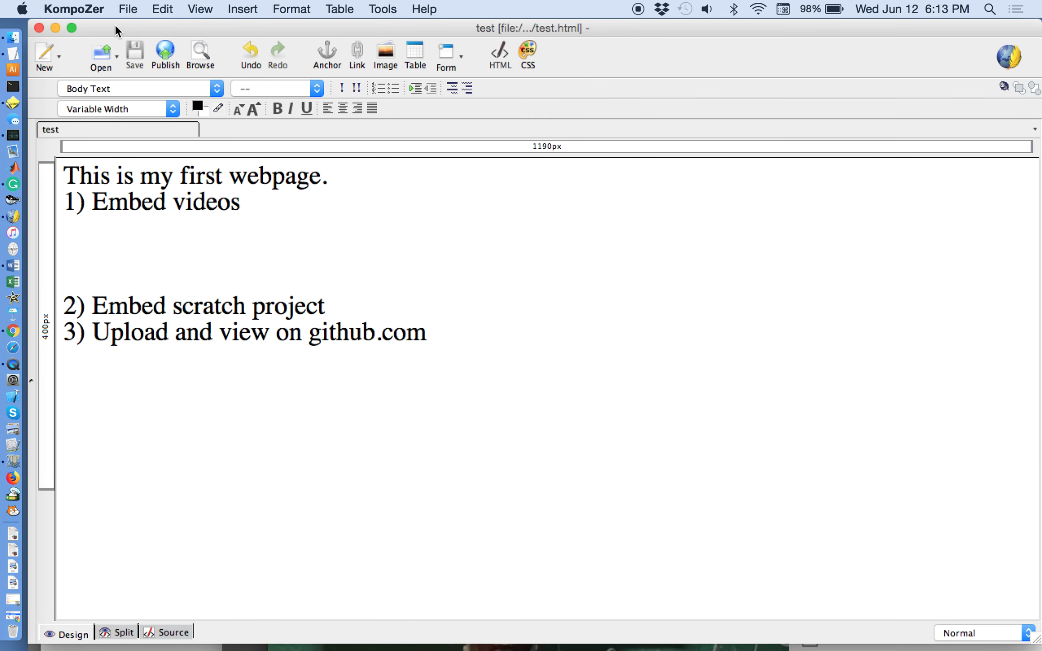
# Turn on Split view and paste the YouTube iframe code on a new source line before item 2
pyautogui.click(129, 9)
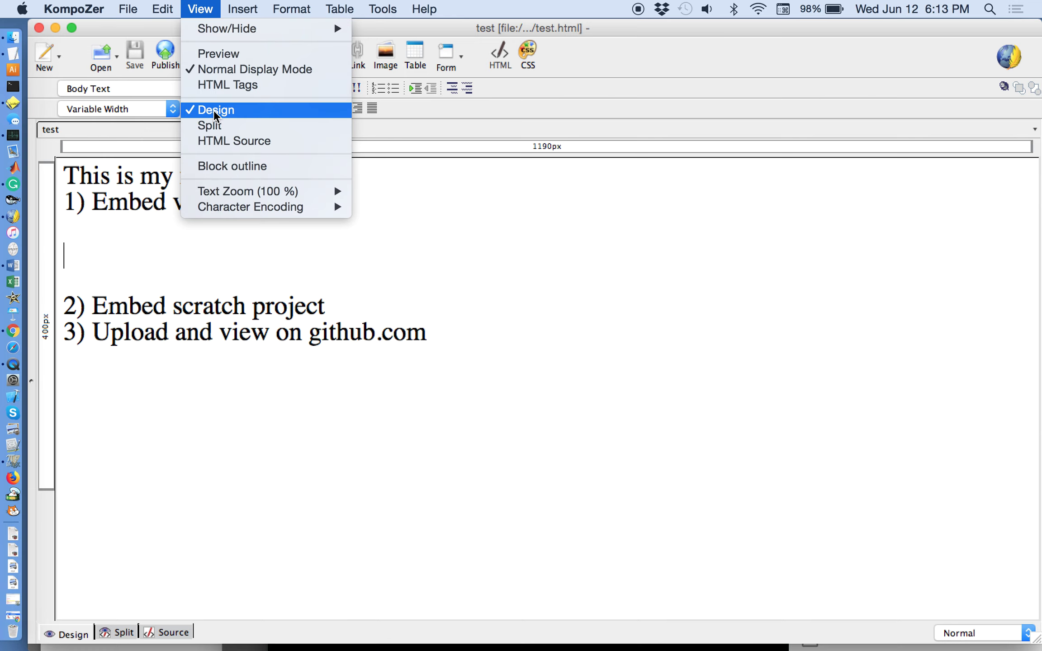
pyautogui.click(215, 126)
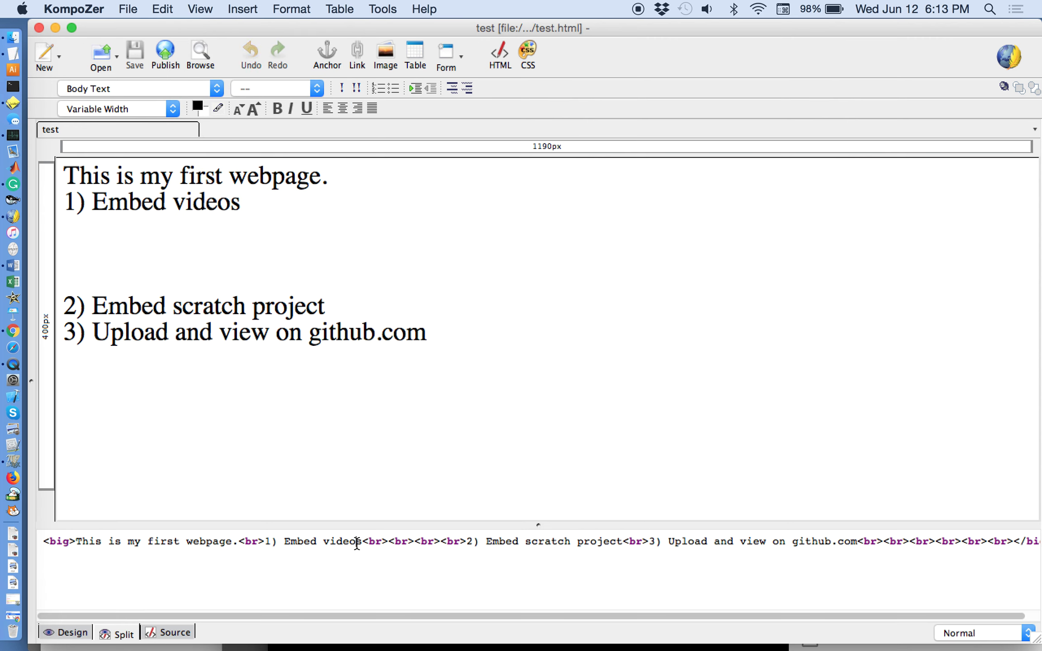
pyautogui.click(467, 541)
pyautogui.press('Return')
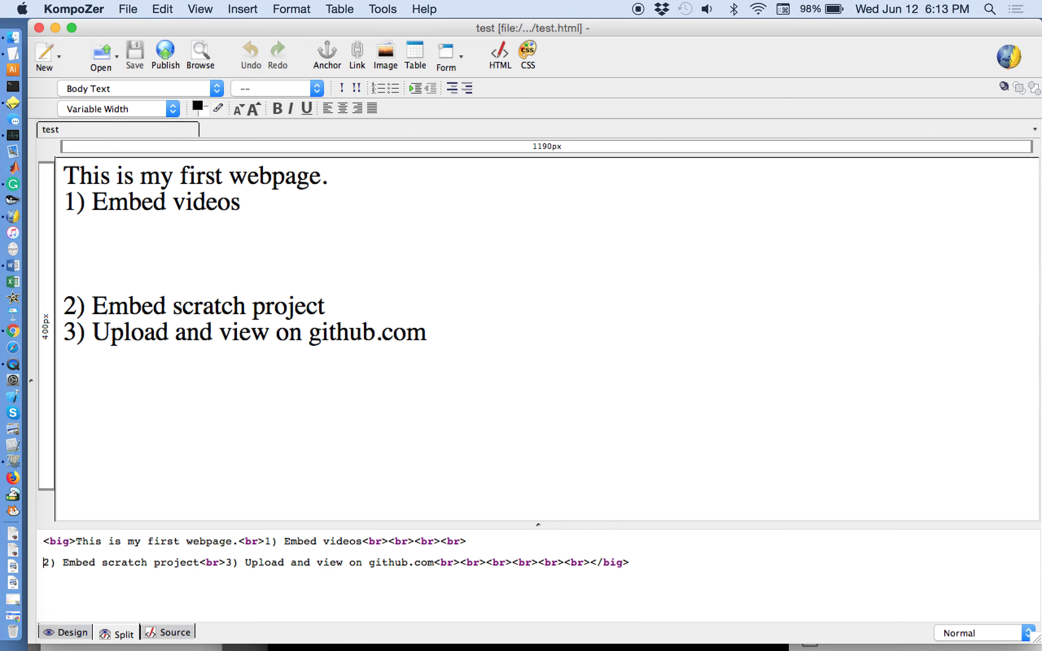
pyautogui.press('Return')
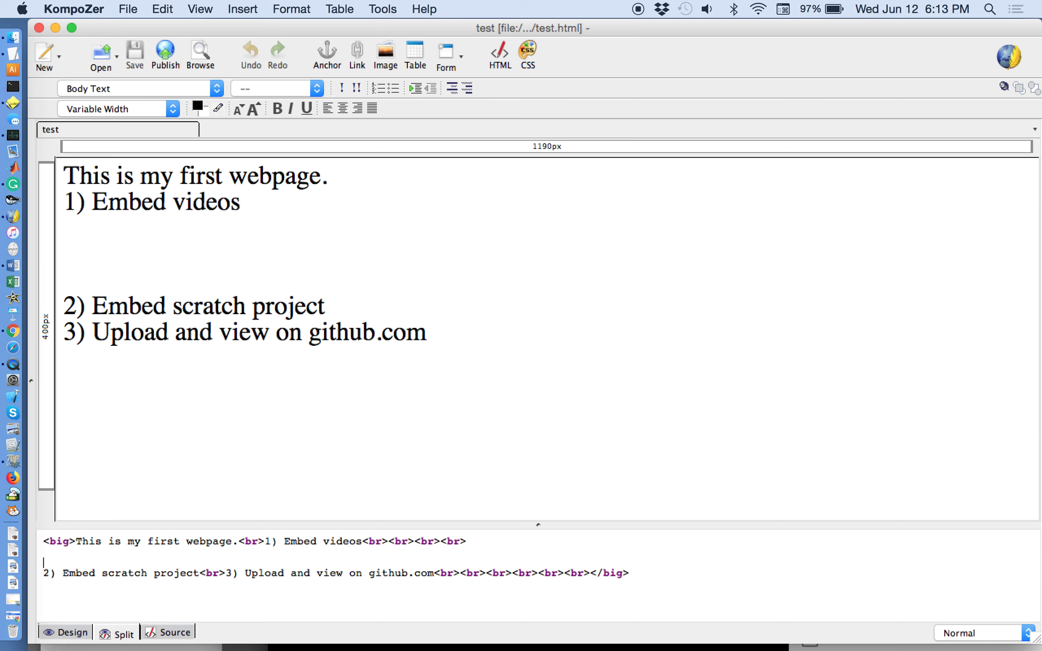
pyautogui.press('super+v')
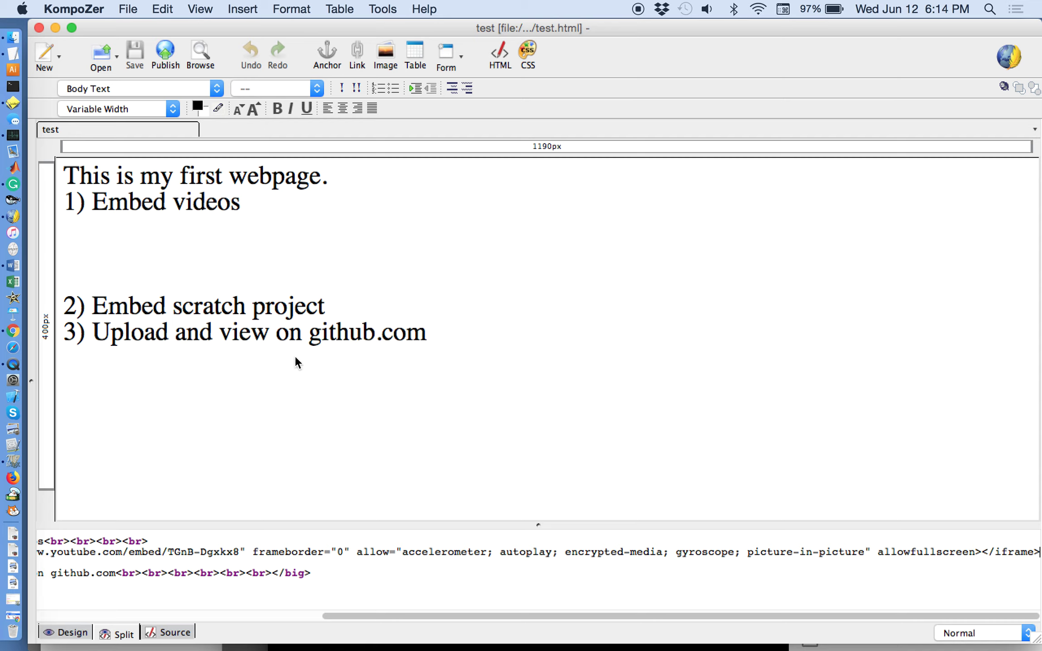
pyautogui.click(261, 359)
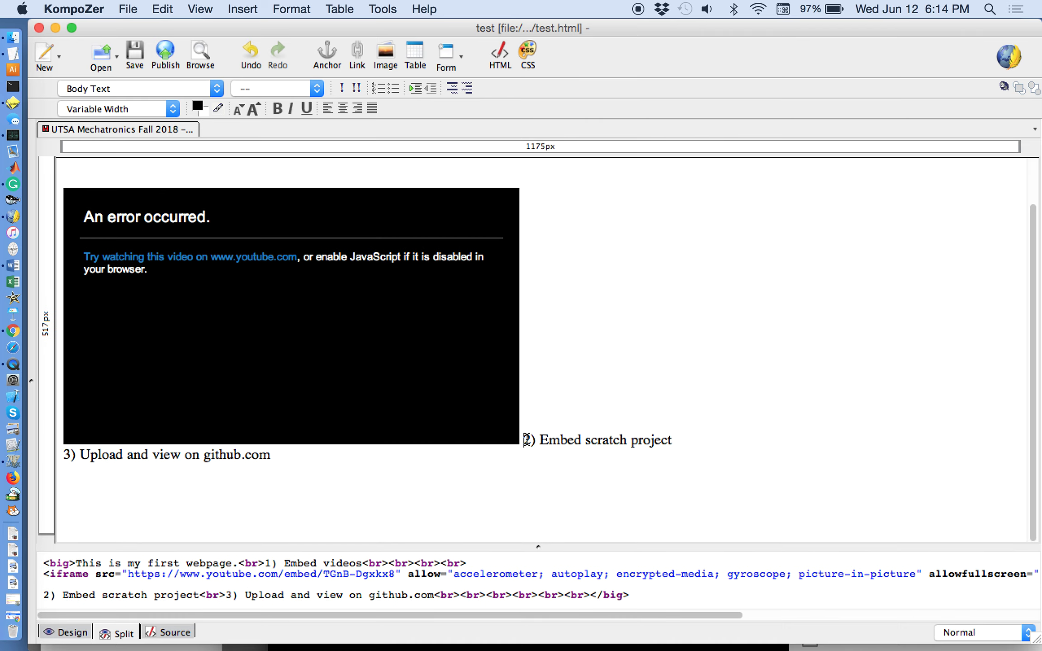
# Move item 2 onto its own line below the video, with blank lines before item 3
pyautogui.press('Return')
pyautogui.press('Return')
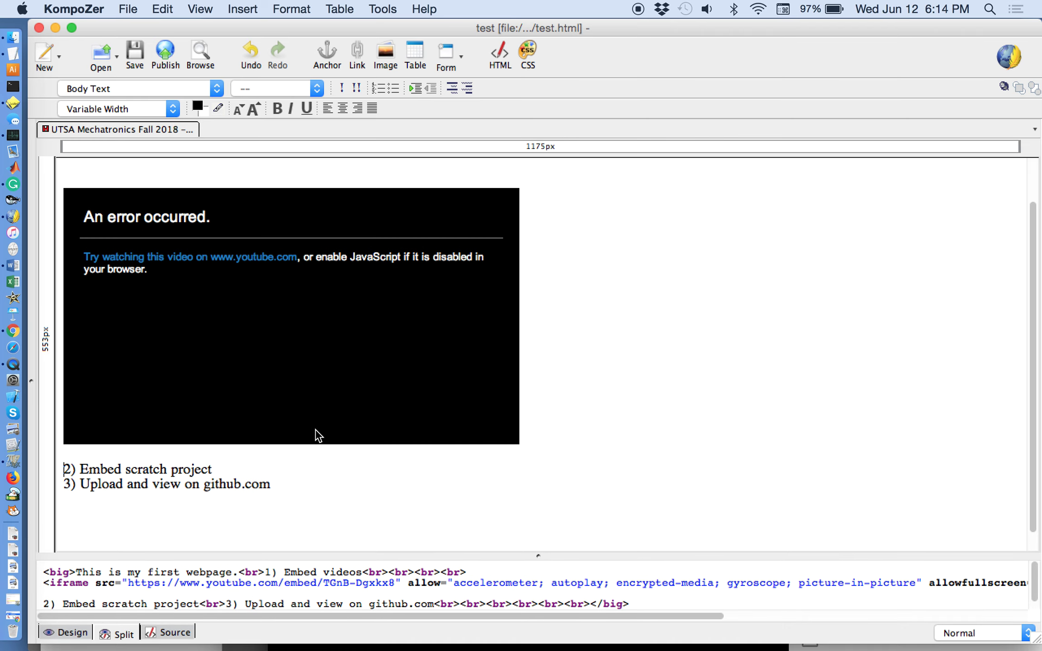
pyautogui.click(236, 470)
pyautogui.press('Return')
pyautogui.press('Return')
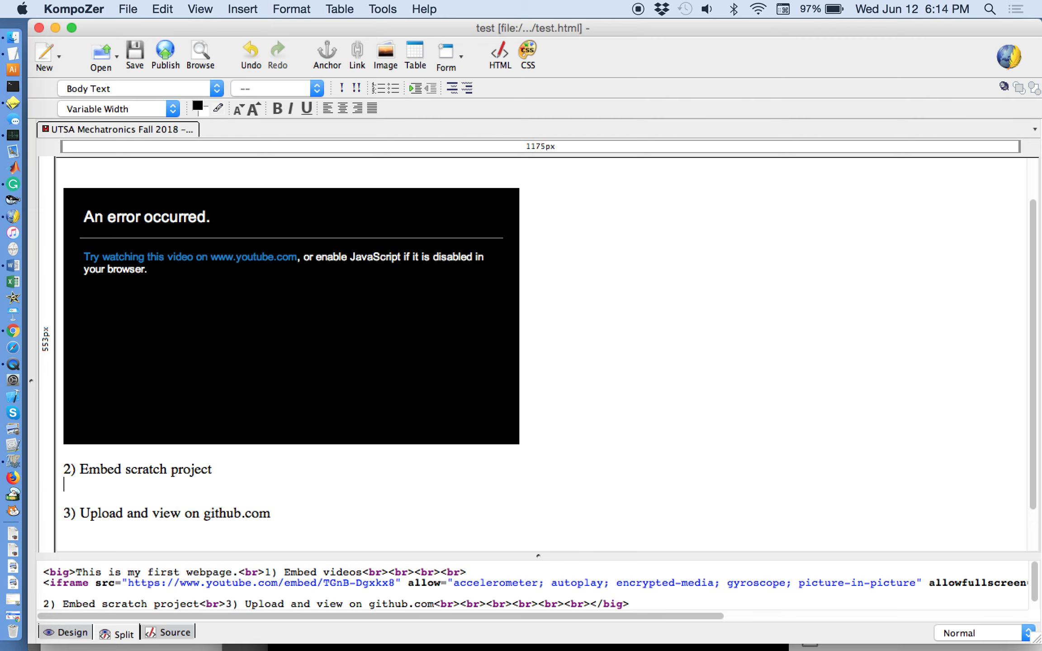
pyautogui.press('Return')
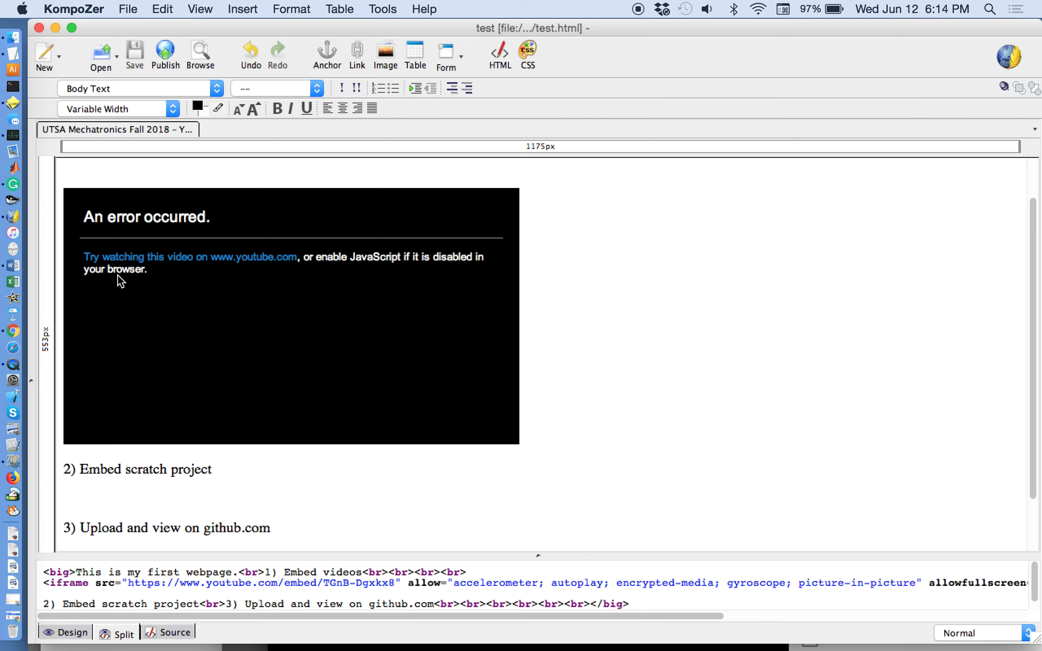
# Open test.html from the courseware_web folder in Chrome
pyautogui.click(14, 37)
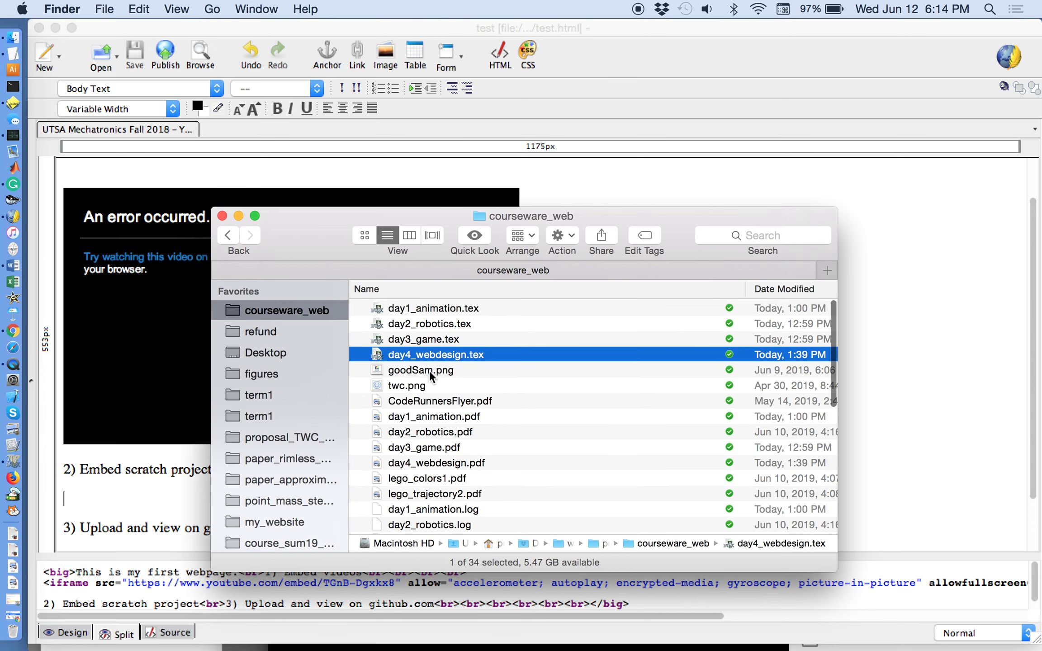
pyautogui.scroll(-5, 425, 345)
pyautogui.scroll(-4, 433, 400)
pyautogui.click(408, 372)
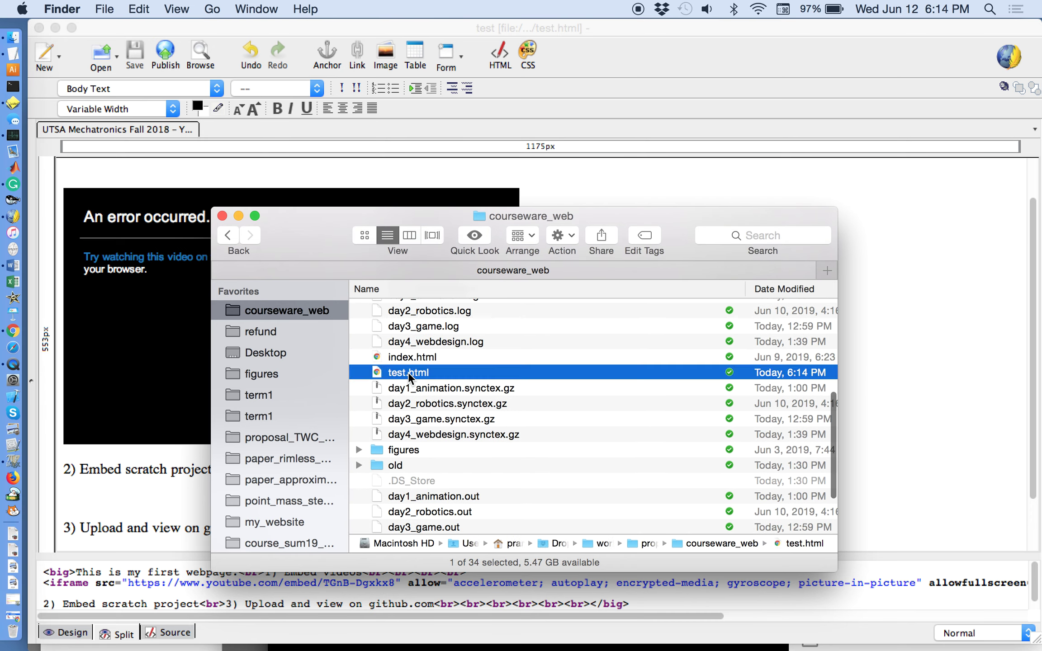
pyautogui.doubleClick(408, 373)
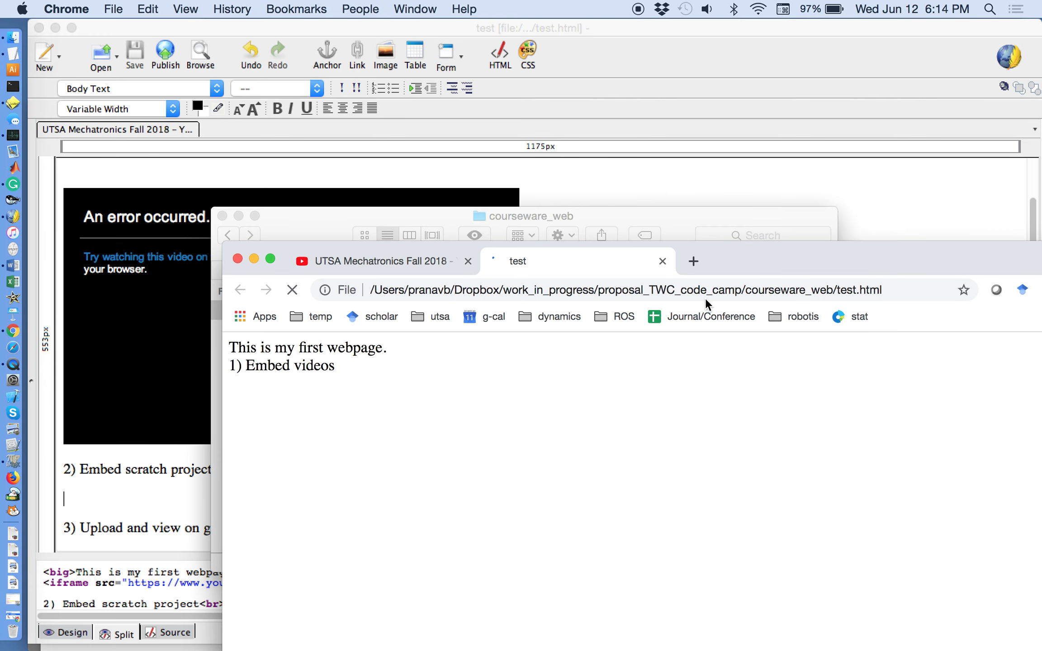
# Bring the Chrome window into view and play the embedded UTSA Mechatronics Fall 2018 video
pyautogui.moveTo(733, 260); pyautogui.dragTo(671, 75)
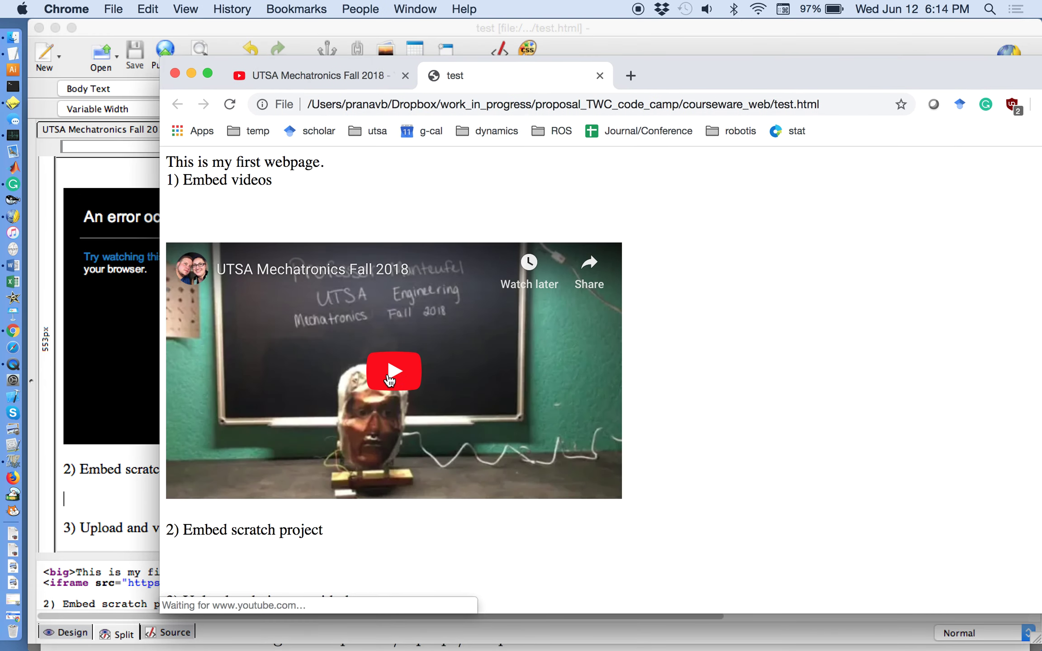
pyautogui.click(391, 375)
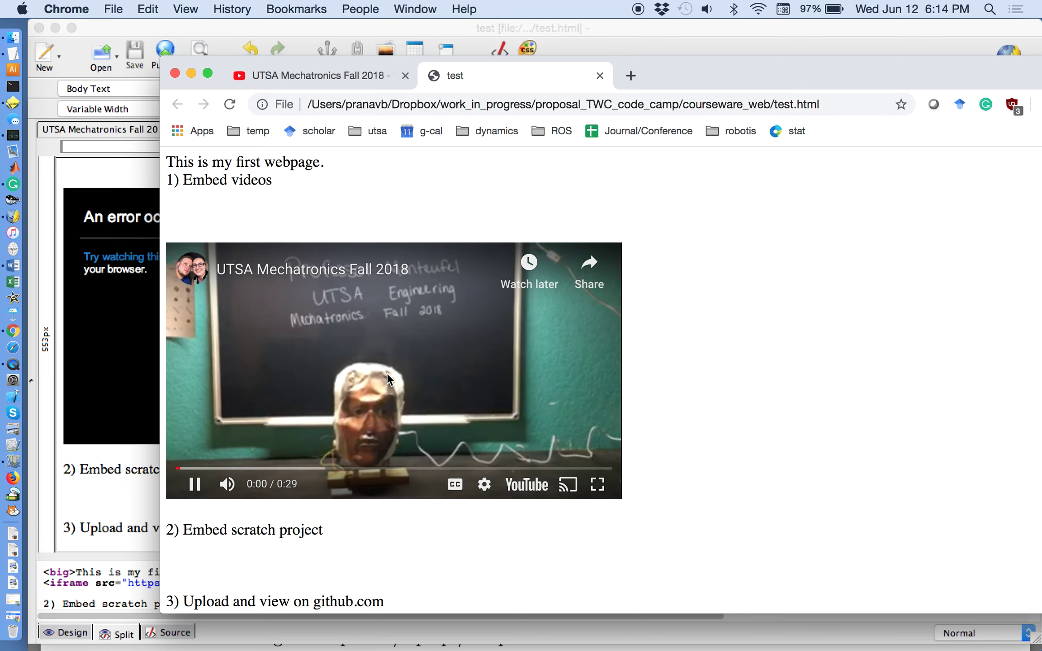